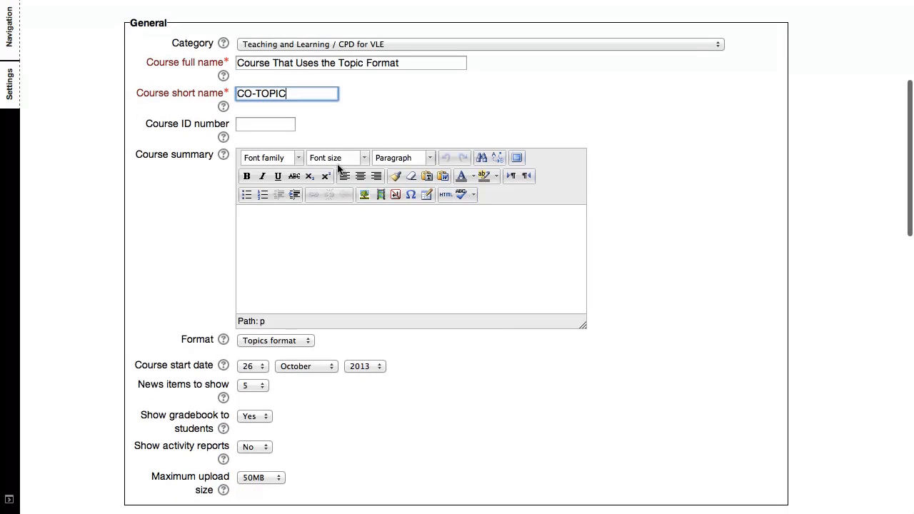
Choose Topics format as the course format in the general course settings
{"action": "scroll", "coordinate": [322, 178], "scroll_direction": "down", "scroll_amount": 2}
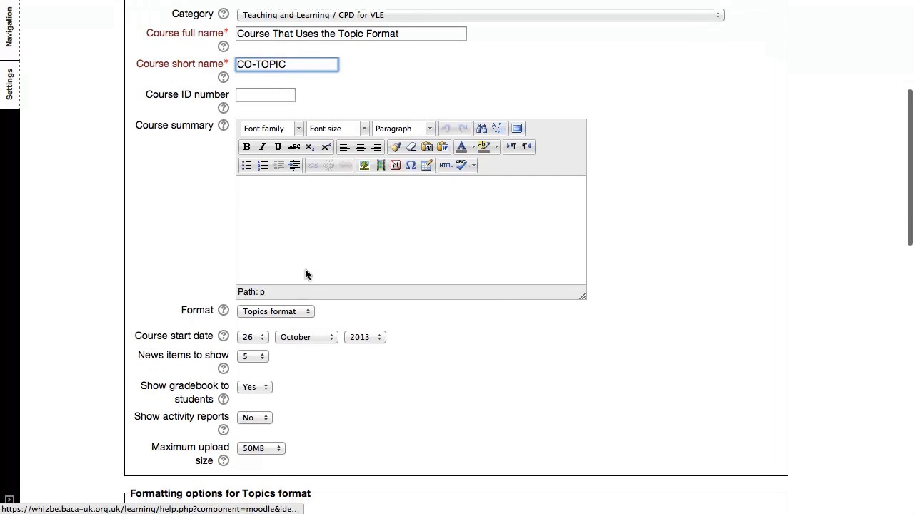
{"action": "left_click", "coordinate": [305, 311]}
{"action": "left_click", "coordinate": [268, 311]}
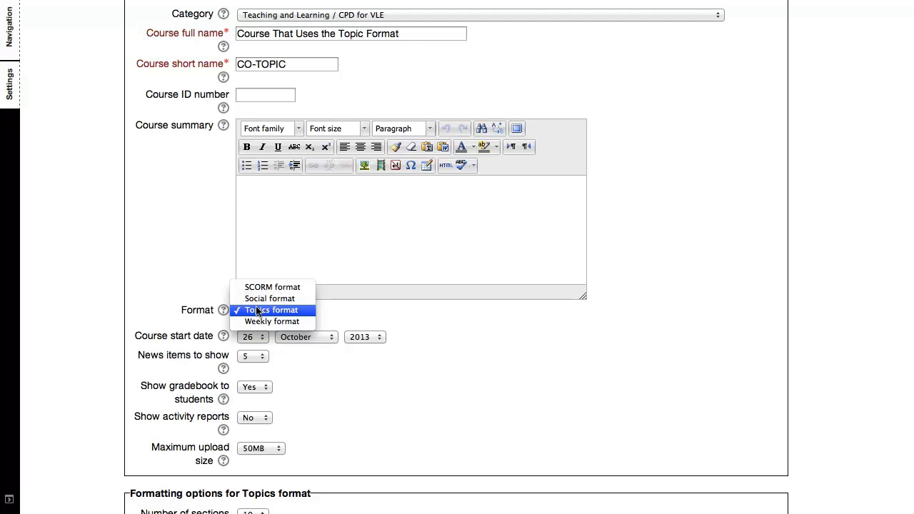
{"action": "left_click", "coordinate": [275, 312]}
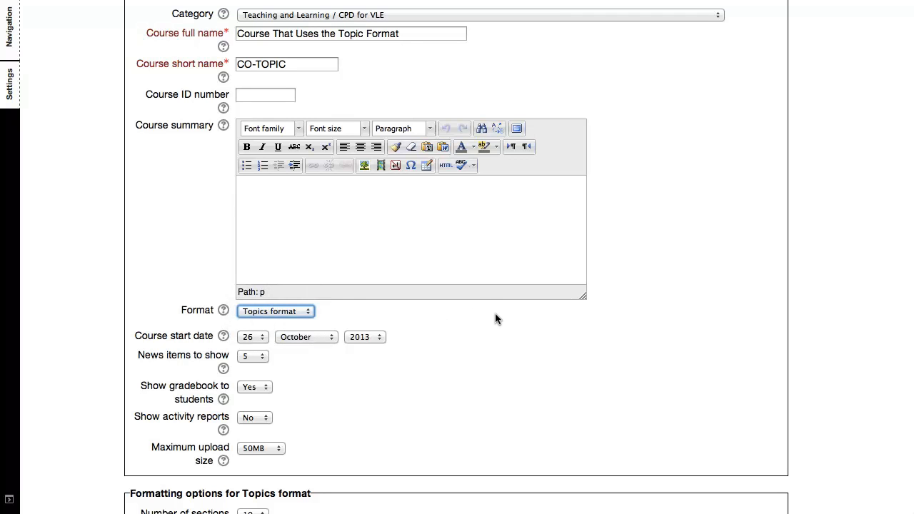
Set the course's maximum upload size to 100MB
{"action": "scroll", "coordinate": [496, 317], "scroll_direction": "down", "scroll_amount": 3}
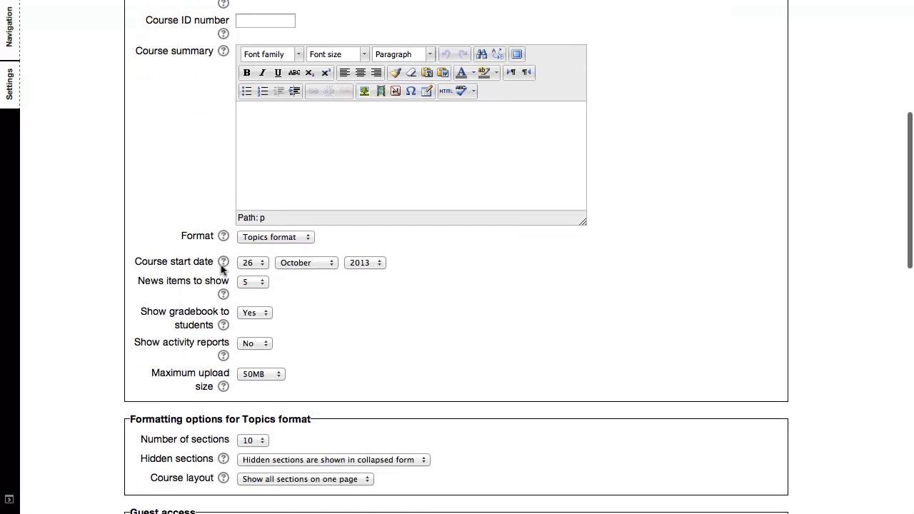
{"action": "scroll", "coordinate": [207, 289], "scroll_direction": "down", "scroll_amount": 2}
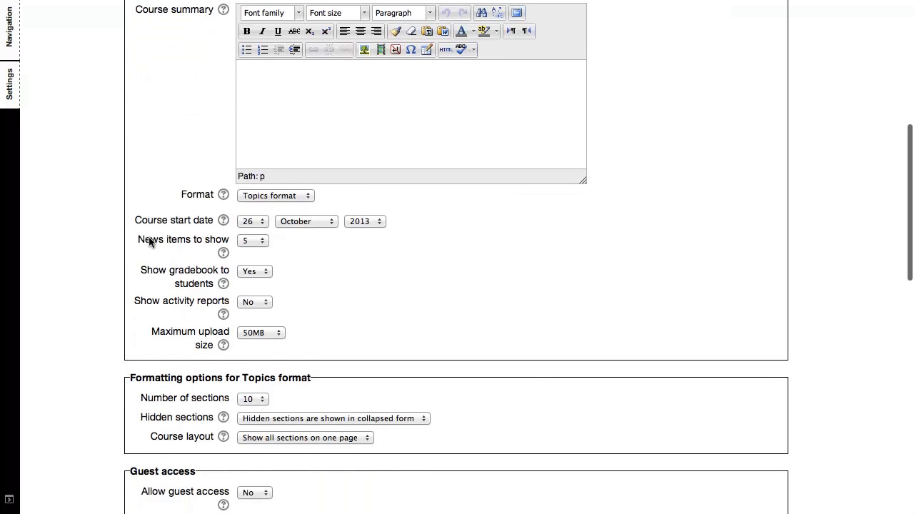
{"action": "scroll", "coordinate": [261, 241], "scroll_direction": "down", "scroll_amount": 1}
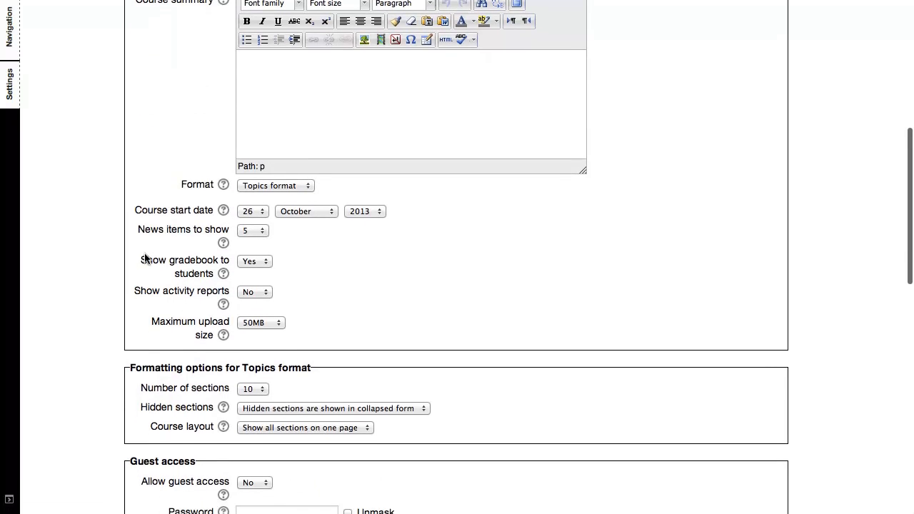
{"action": "scroll", "coordinate": [262, 263], "scroll_direction": "down", "scroll_amount": 2}
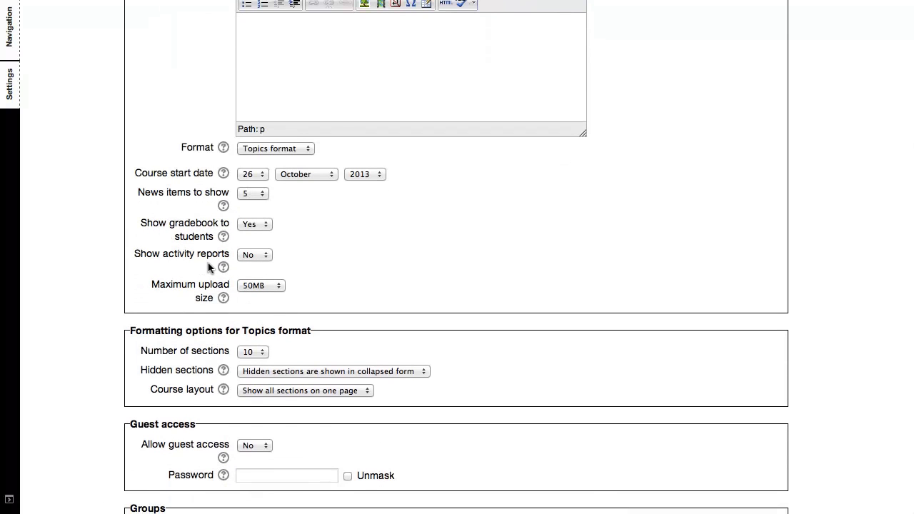
{"action": "scroll", "coordinate": [244, 251], "scroll_direction": "down", "scroll_amount": 3}
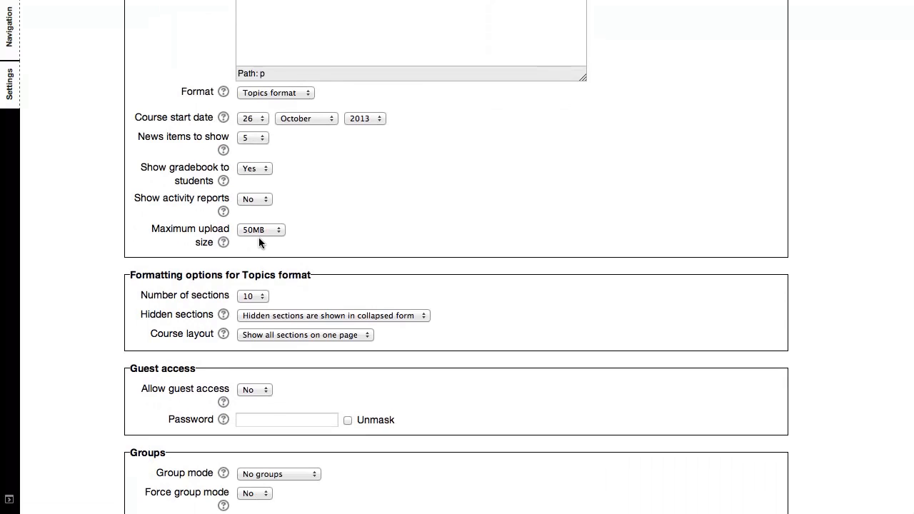
{"action": "left_click", "coordinate": [262, 230]}
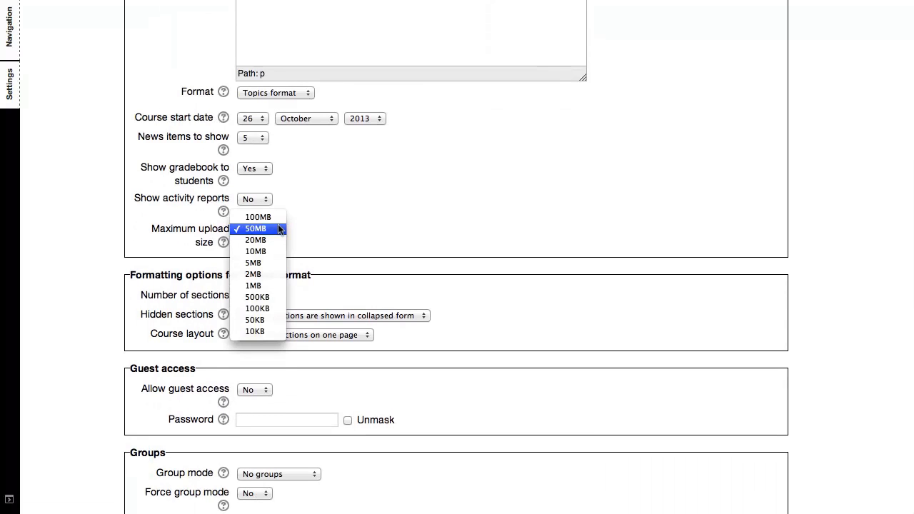
{"action": "left_click", "coordinate": [277, 217]}
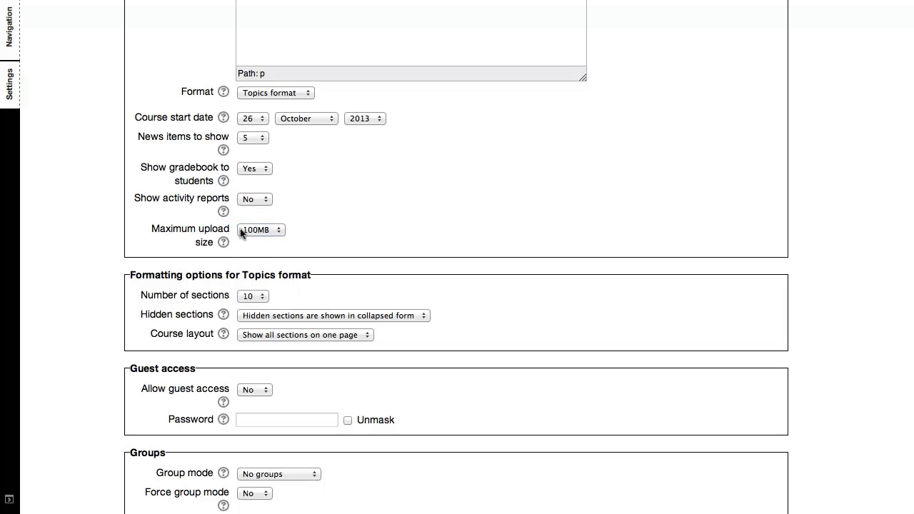
{"action": "scroll", "coordinate": [308, 232], "scroll_direction": "down", "scroll_amount": 3}
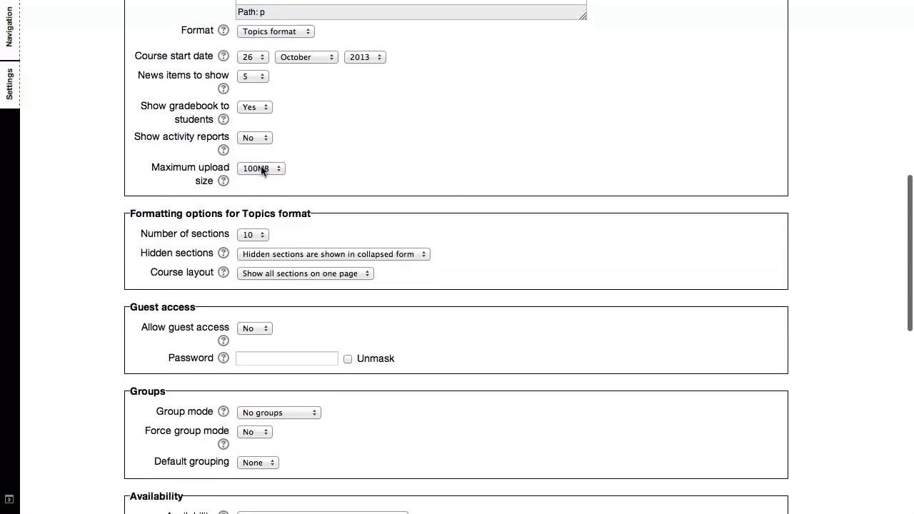
{"action": "scroll", "coordinate": [335, 167], "scroll_direction": "down", "scroll_amount": 2}
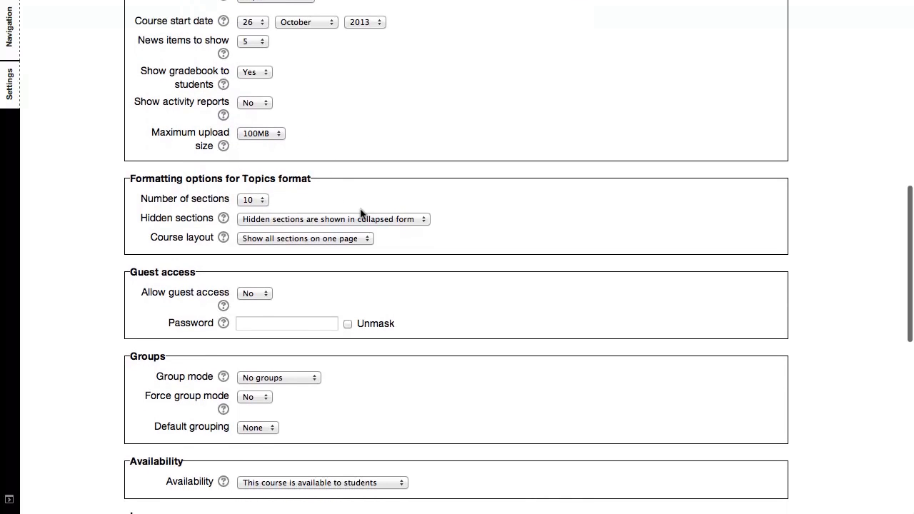
{"action": "left_click", "coordinate": [273, 134]}
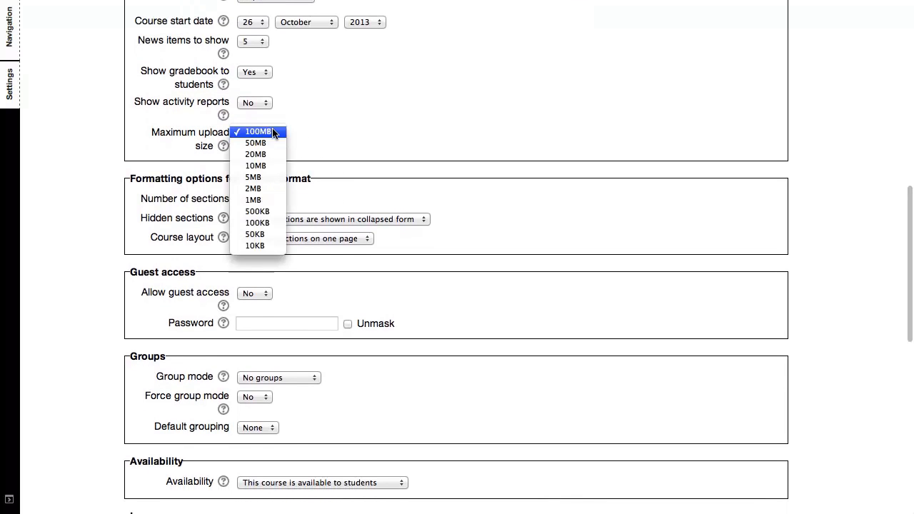
{"action": "left_click", "coordinate": [346, 123]}
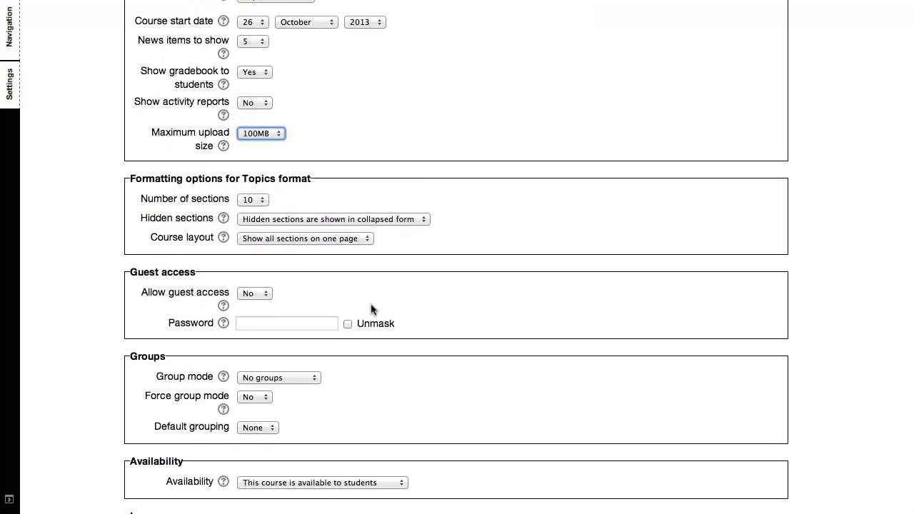
Examine the choices for the number of sections and for hidden sections in the Topics format options
{"action": "scroll", "coordinate": [370, 320], "scroll_direction": "down", "scroll_amount": 2}
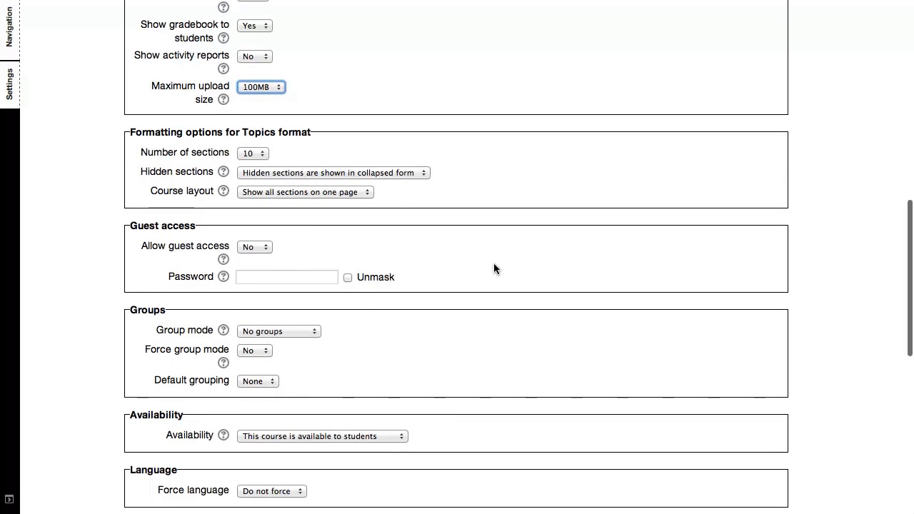
{"action": "scroll", "coordinate": [504, 267], "scroll_direction": "down", "scroll_amount": 2}
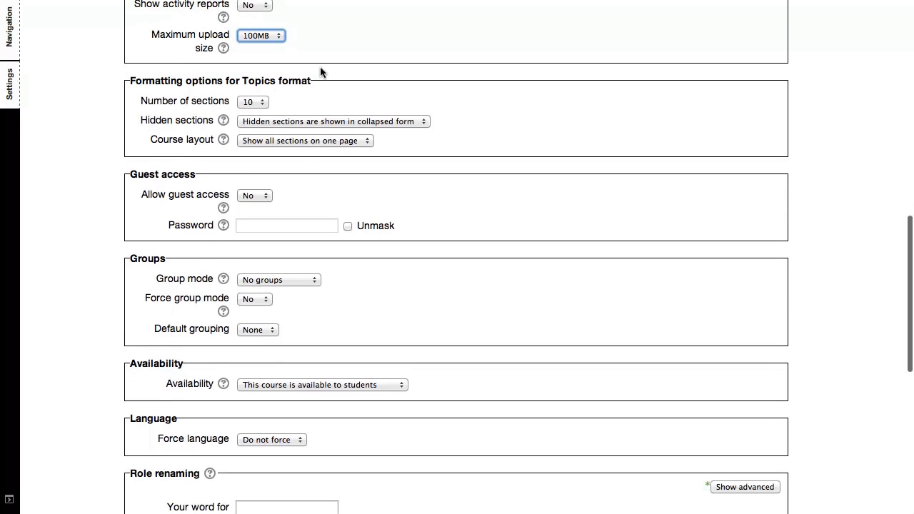
{"action": "left_click", "coordinate": [259, 102]}
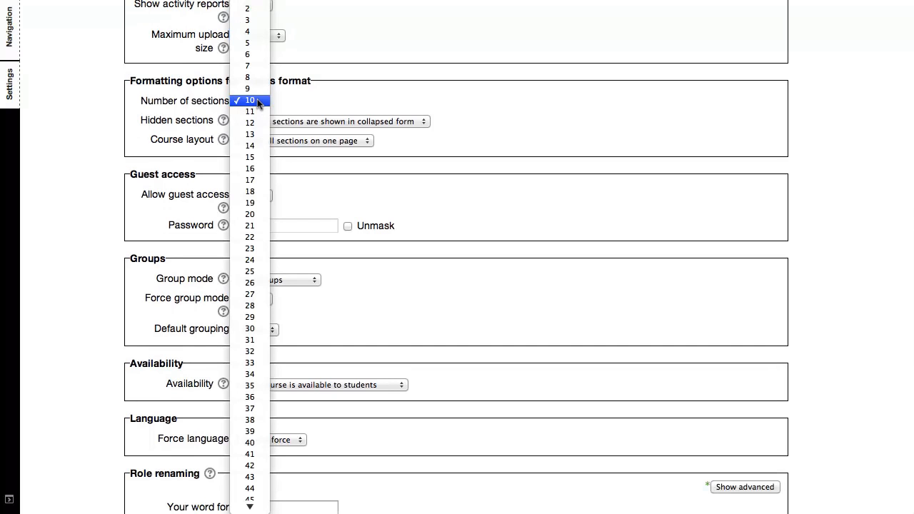
{"action": "left_click", "coordinate": [305, 98]}
{"action": "left_click", "coordinate": [263, 101]}
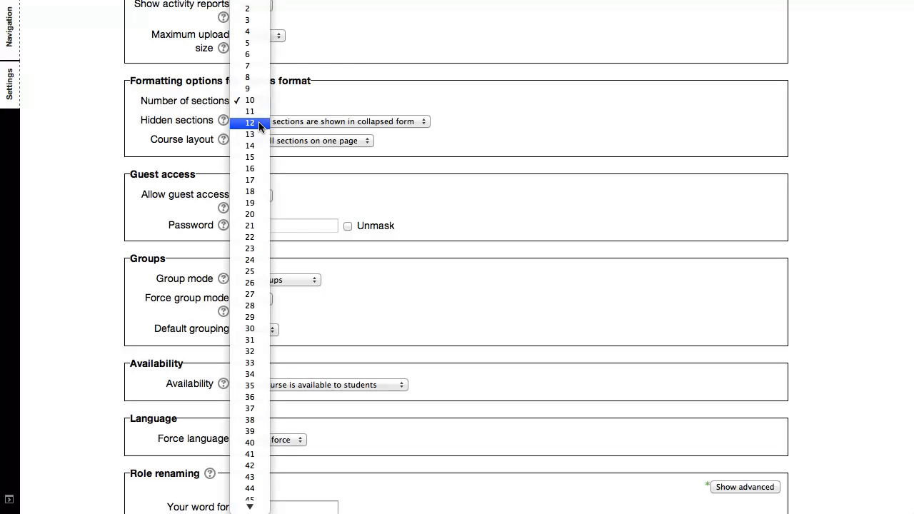
{"action": "left_click", "coordinate": [379, 106]}
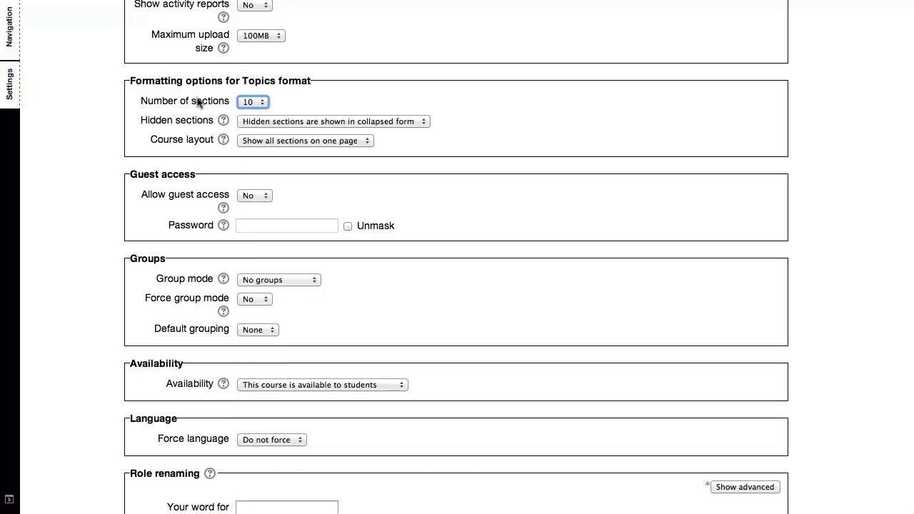
{"action": "left_click", "coordinate": [293, 121]}
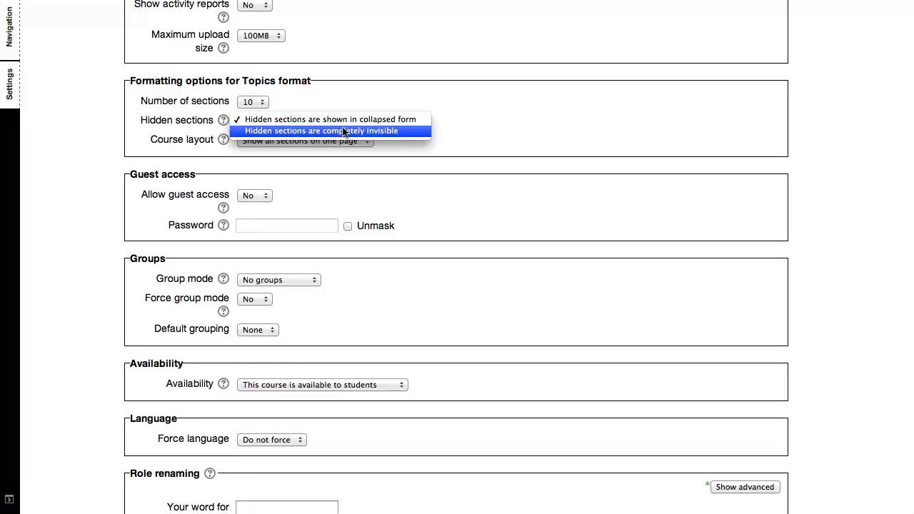
{"action": "left_click", "coordinate": [479, 136]}
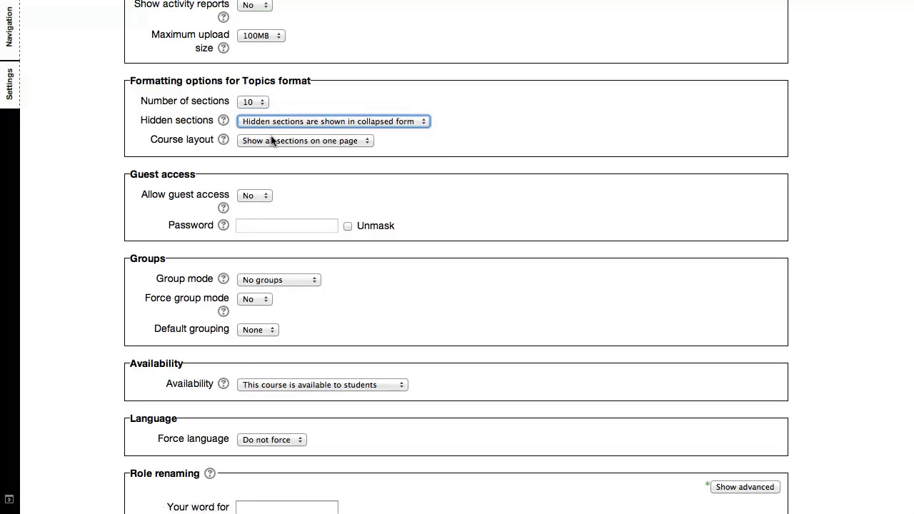
Try the course layout "Show one section per page" and set it back to "Show all sections on one page"
{"action": "left_click", "coordinate": [289, 141]}
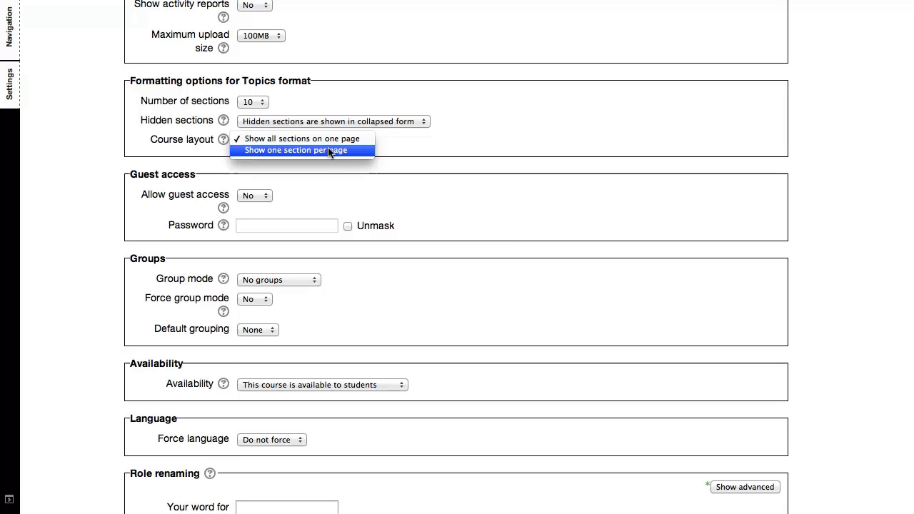
{"action": "left_click", "coordinate": [399, 150]}
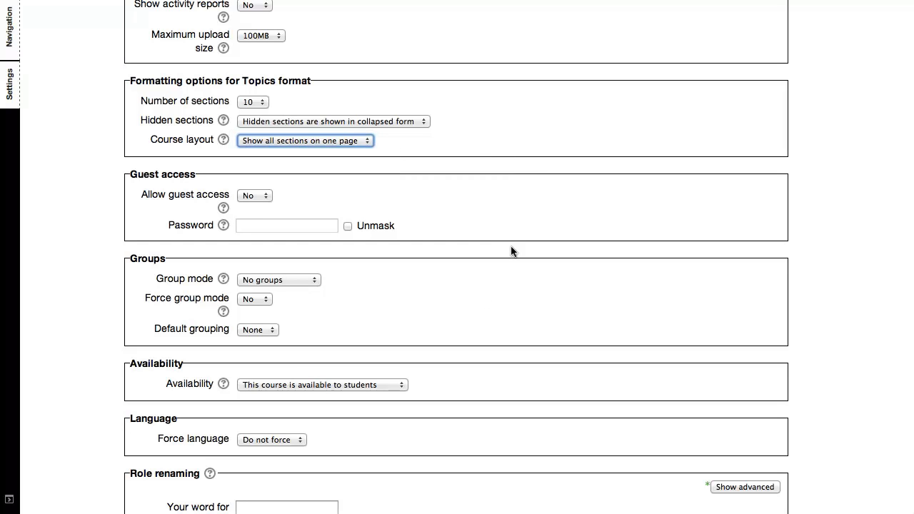
{"action": "left_click", "coordinate": [358, 139]}
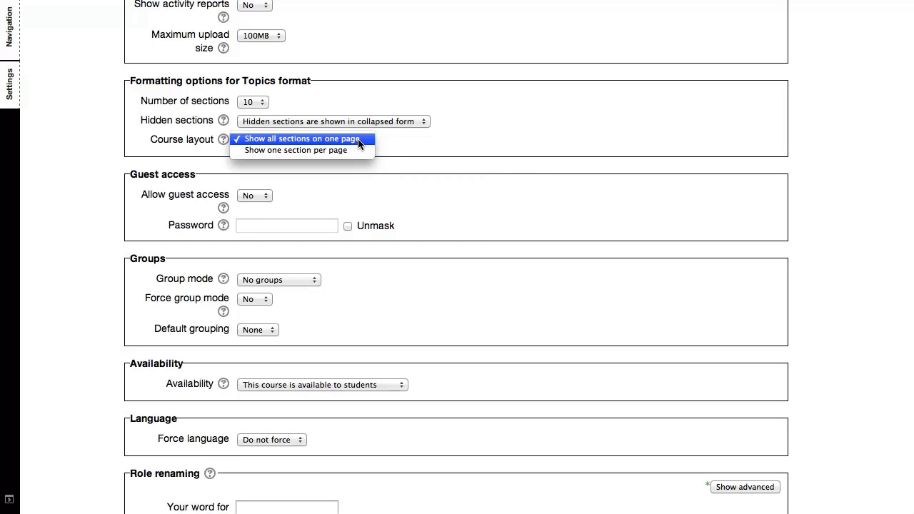
{"action": "left_click", "coordinate": [349, 148]}
{"action": "left_click", "coordinate": [350, 148]}
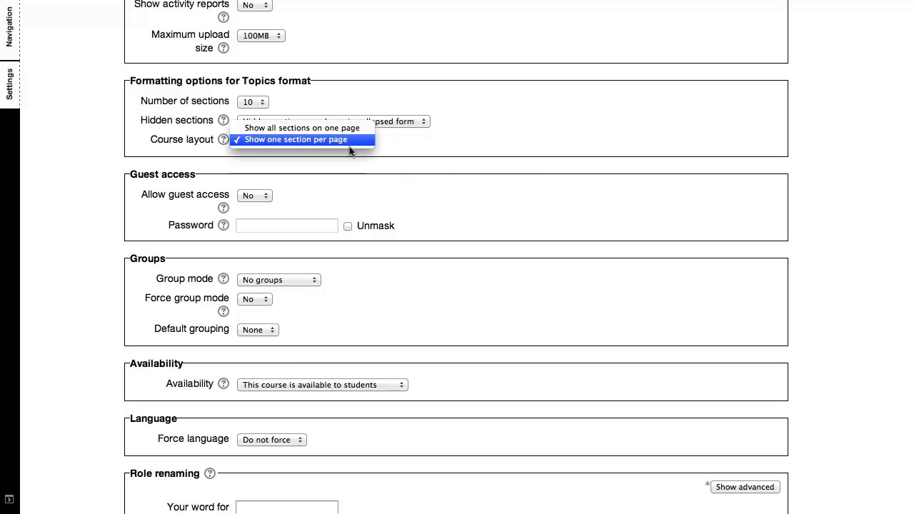
{"action": "key", "text": "Up"}
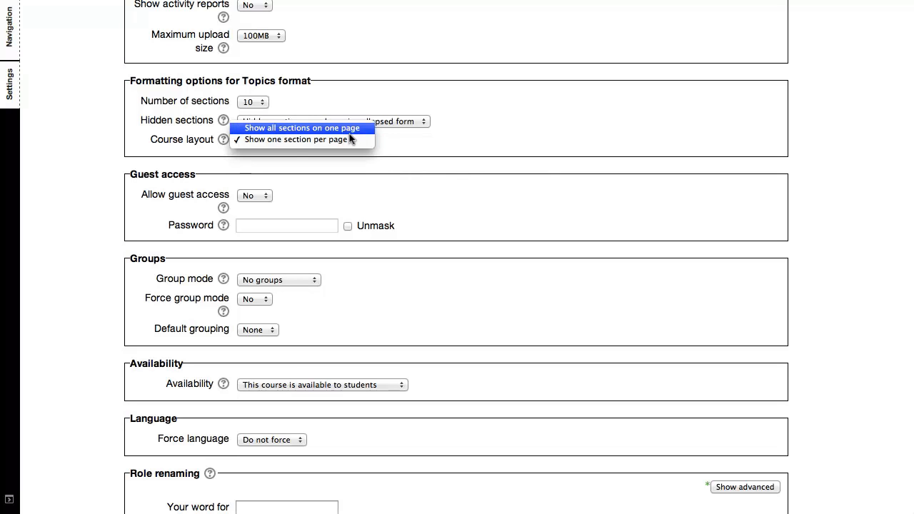
{"action": "left_click", "coordinate": [350, 128]}
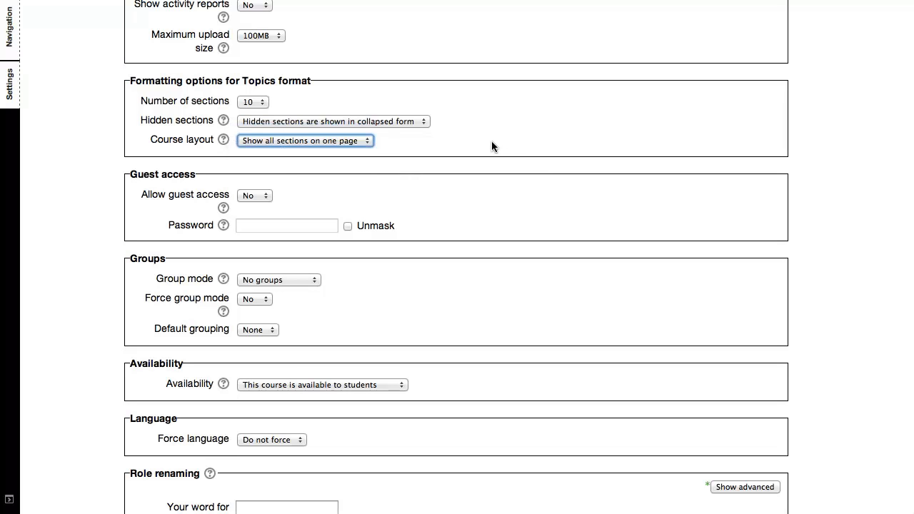
Review the guest access and group settings, and examine the choices for the course's availability to students
{"action": "scroll", "coordinate": [513, 148], "scroll_direction": "down", "scroll_amount": 2}
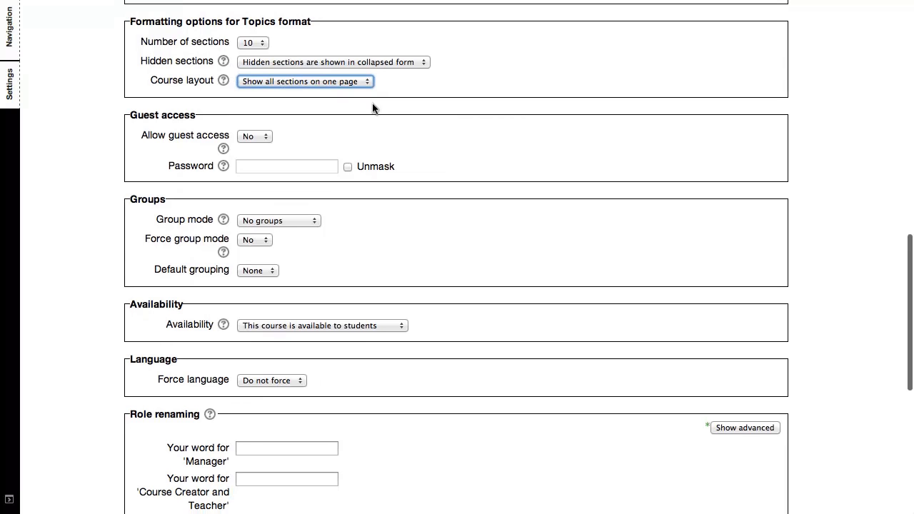
{"action": "scroll", "coordinate": [443, 168], "scroll_direction": "down", "scroll_amount": 1}
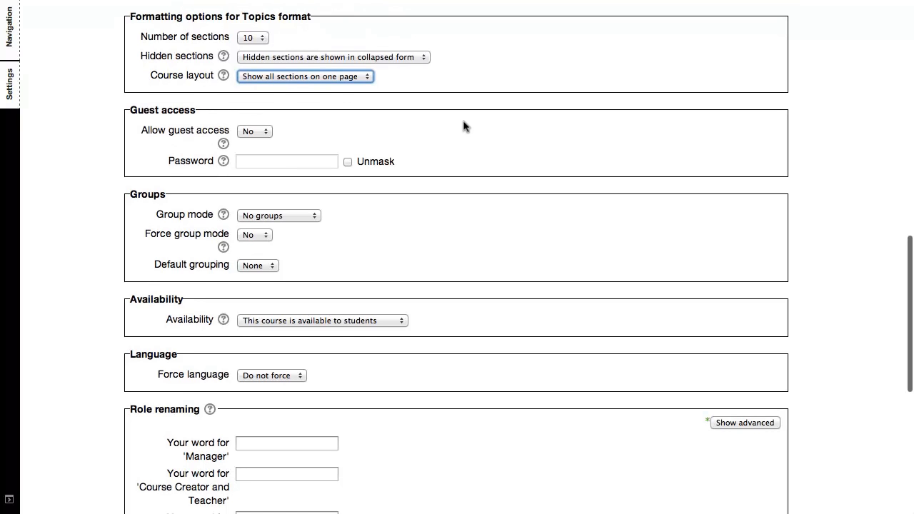
{"action": "scroll", "coordinate": [463, 126], "scroll_direction": "down", "scroll_amount": 2}
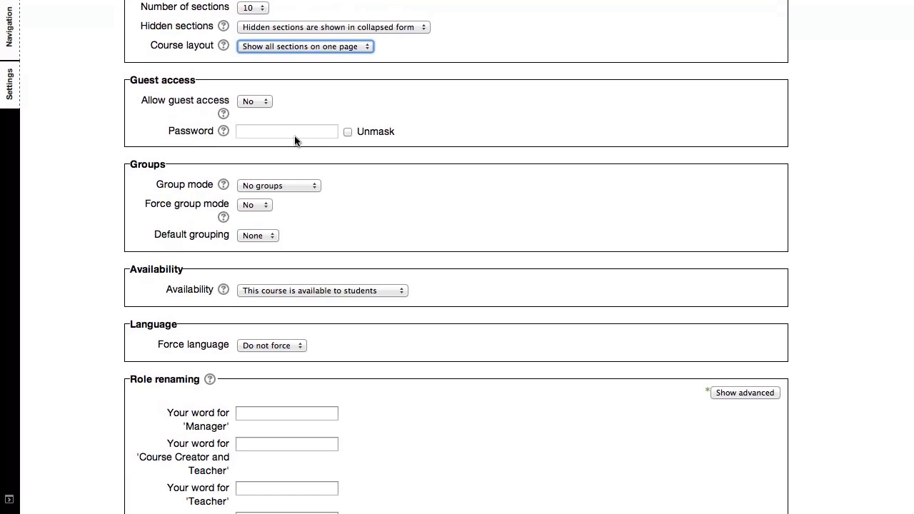
{"action": "scroll", "coordinate": [290, 190], "scroll_direction": "down", "scroll_amount": 2}
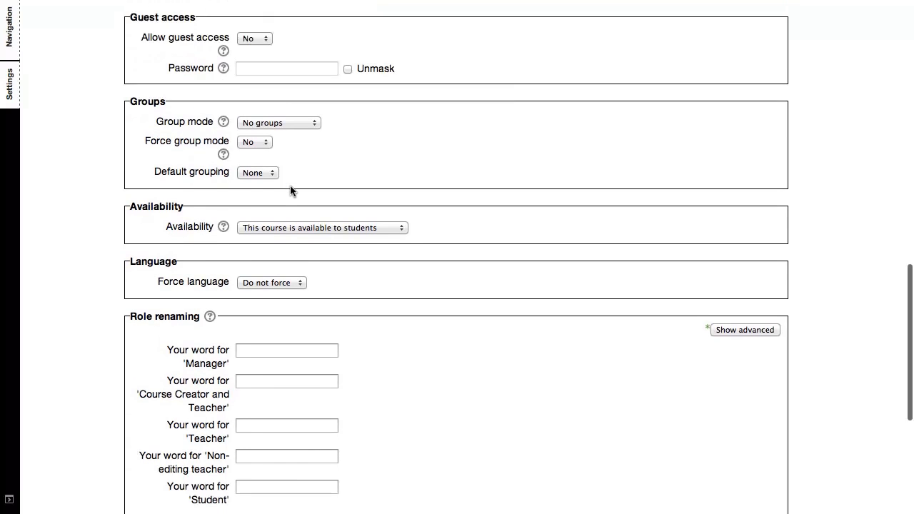
{"action": "scroll", "coordinate": [353, 176], "scroll_direction": "down", "scroll_amount": 2}
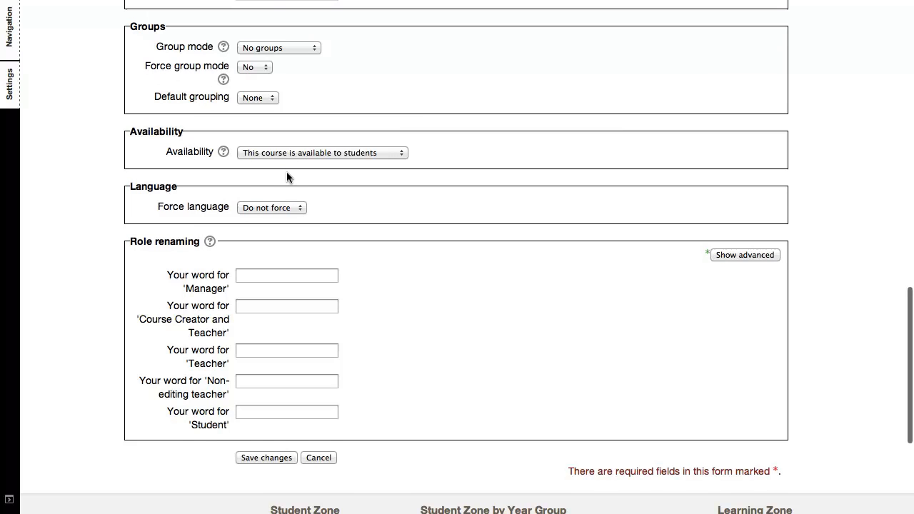
{"action": "scroll", "coordinate": [287, 172], "scroll_direction": "down", "scroll_amount": 2}
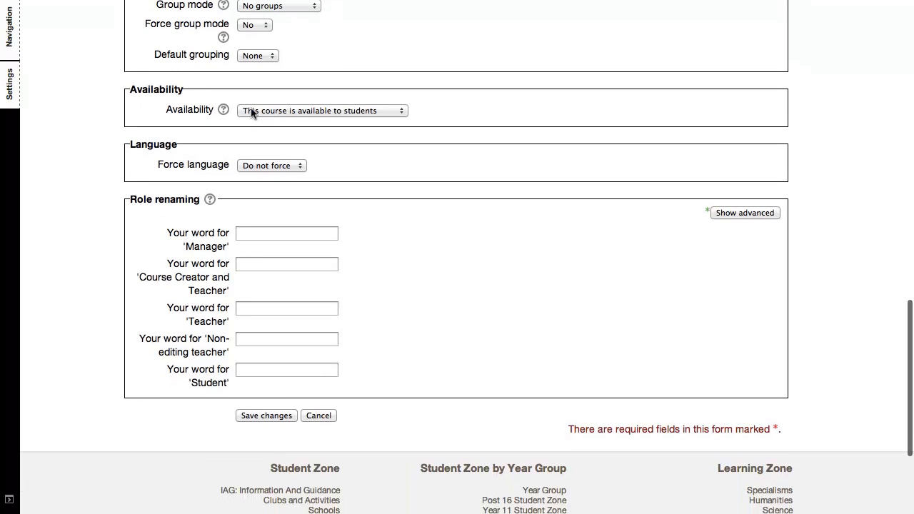
{"action": "left_click", "coordinate": [278, 110]}
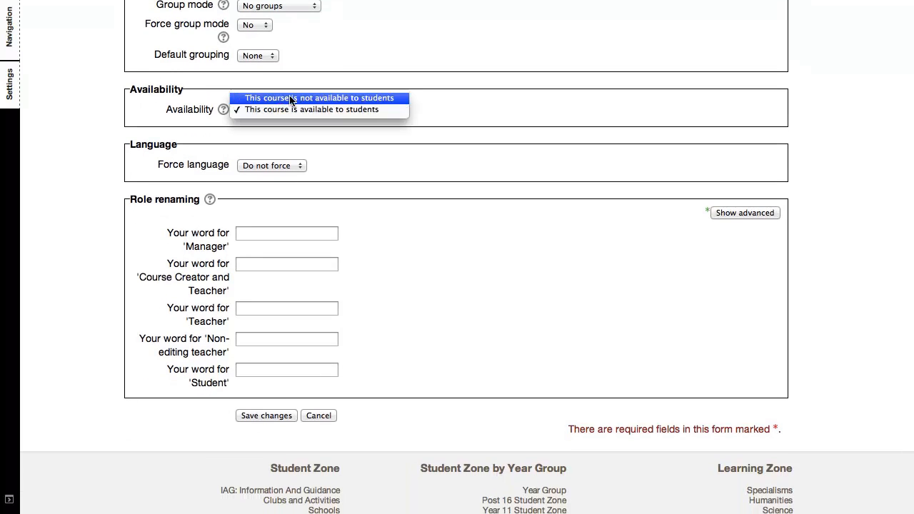
{"action": "left_click", "coordinate": [453, 116]}
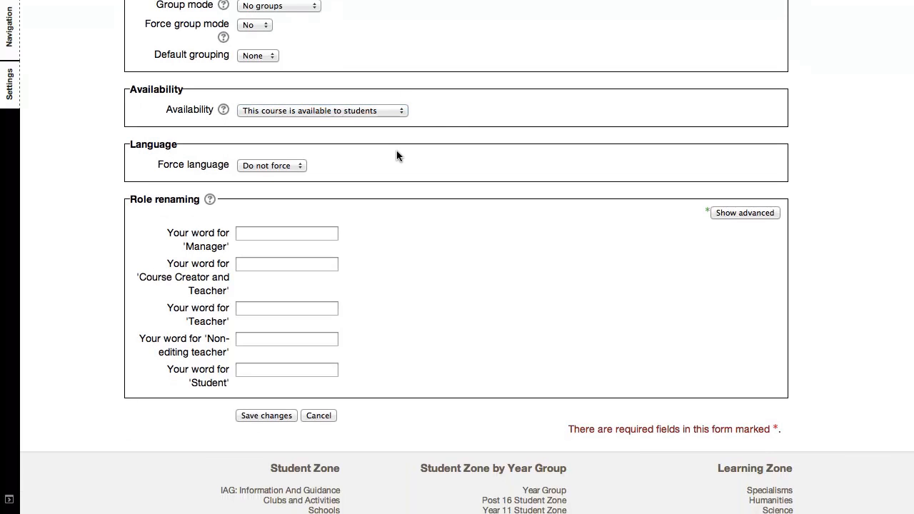
Keep the availability set to "This course is available to students" and save the new course's settings
{"action": "scroll", "coordinate": [398, 156], "scroll_direction": "down", "scroll_amount": 2}
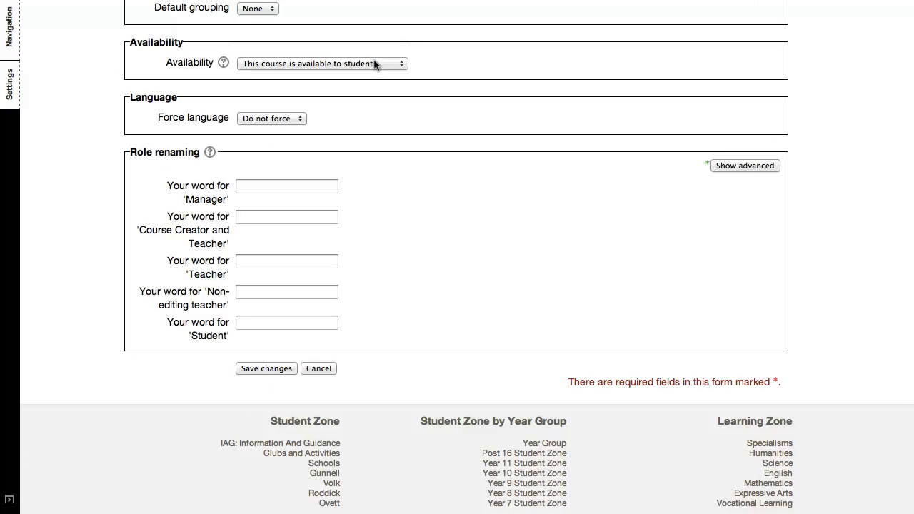
{"action": "left_click", "coordinate": [375, 66]}
{"action": "left_click", "coordinate": [446, 81]}
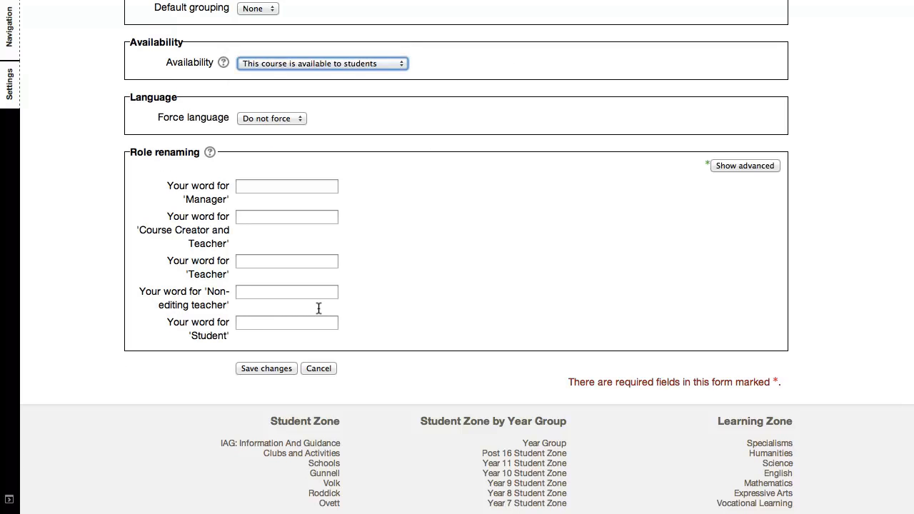
{"action": "scroll", "coordinate": [319, 325], "scroll_direction": "up", "scroll_amount": 2}
{"action": "scroll", "coordinate": [300, 371], "scroll_direction": "down", "scroll_amount": 2}
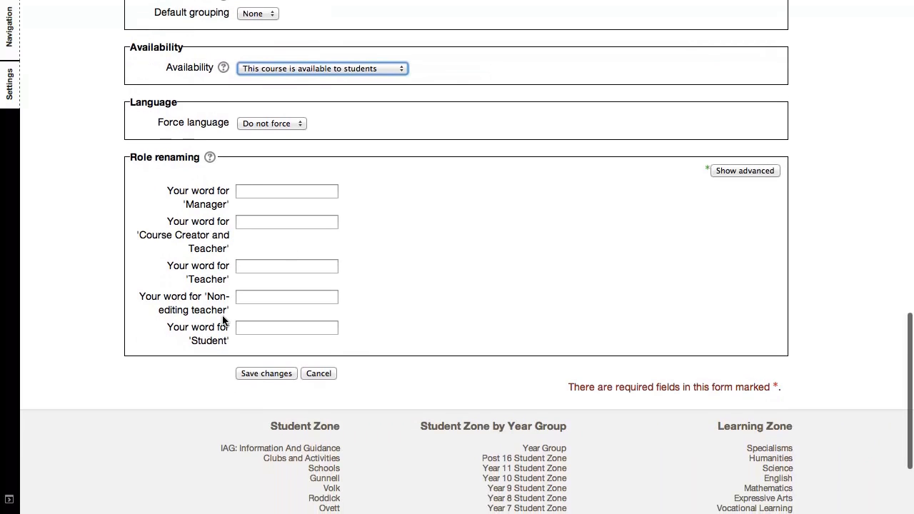
{"action": "left_click", "coordinate": [265, 373]}
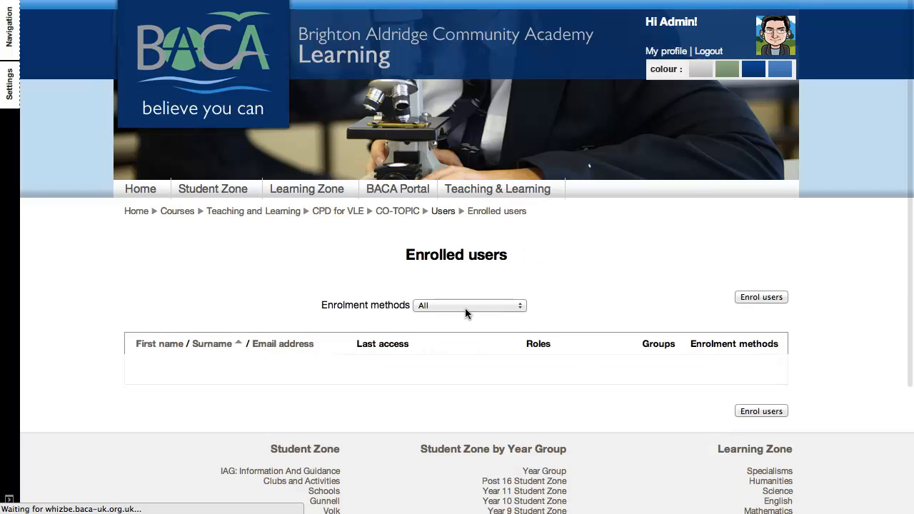
Go from the enrolled users page to the CO-TOPIC course page and look through its news forum and topic sections
{"action": "scroll", "coordinate": [514, 297], "scroll_direction": "down", "scroll_amount": 1}
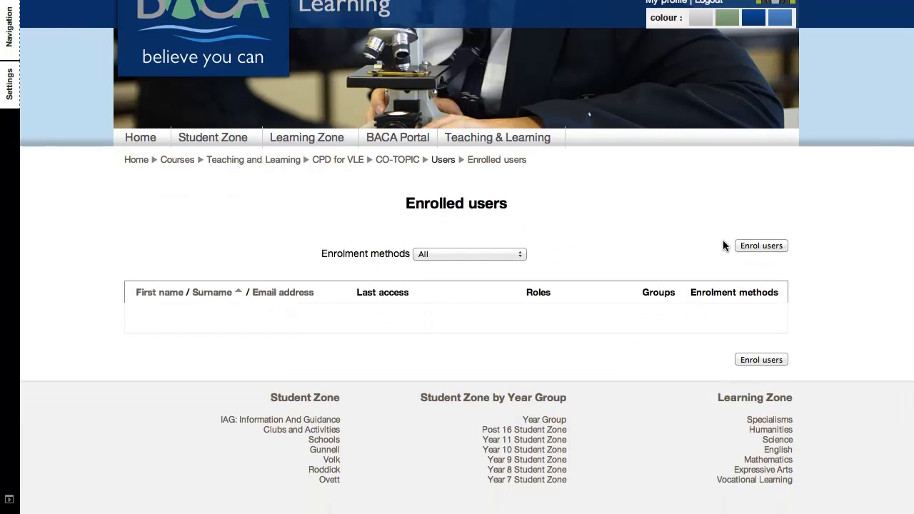
{"action": "left_click", "coordinate": [394, 162]}
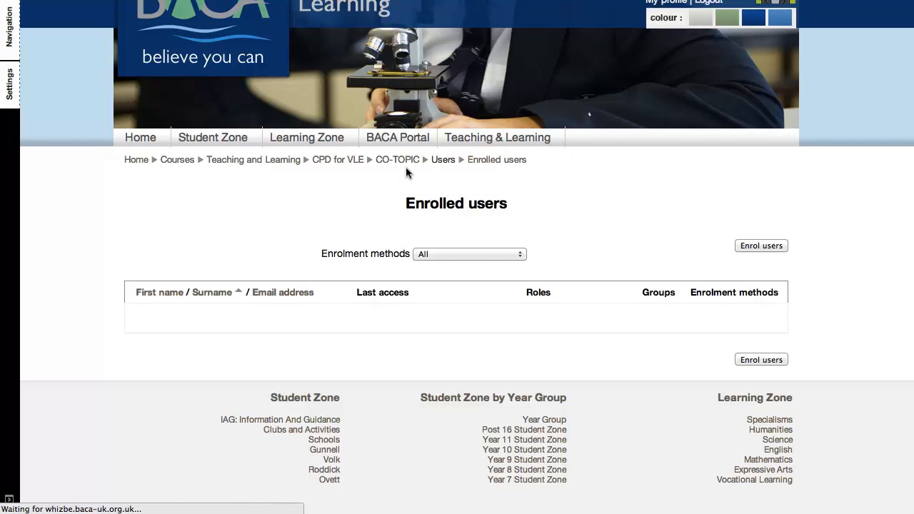
{"action": "scroll", "coordinate": [607, 199], "scroll_direction": "down", "scroll_amount": 4}
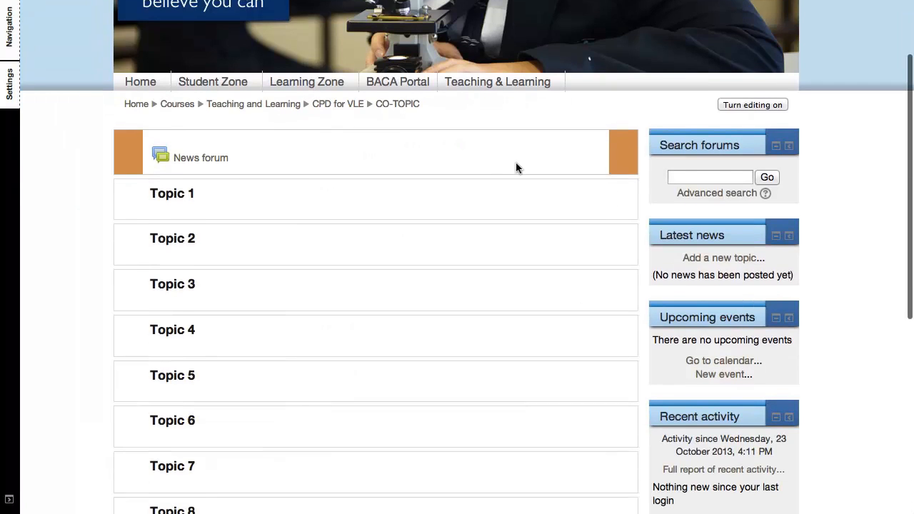
{"action": "scroll", "coordinate": [476, 170], "scroll_direction": "down", "scroll_amount": 1}
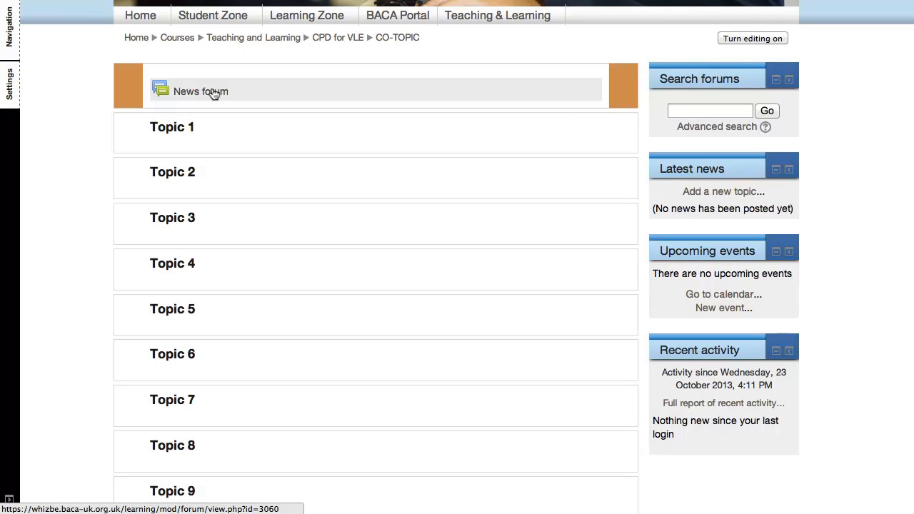
{"action": "scroll", "coordinate": [299, 149], "scroll_direction": "down", "scroll_amount": 5}
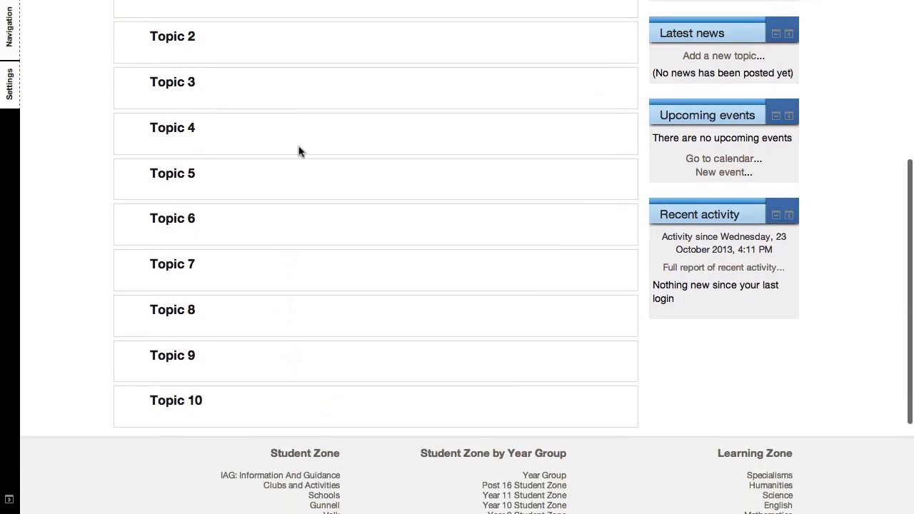
{"action": "scroll", "coordinate": [300, 151], "scroll_direction": "up", "scroll_amount": 3}
{"action": "scroll", "coordinate": [651, 168], "scroll_direction": "up", "scroll_amount": 2}
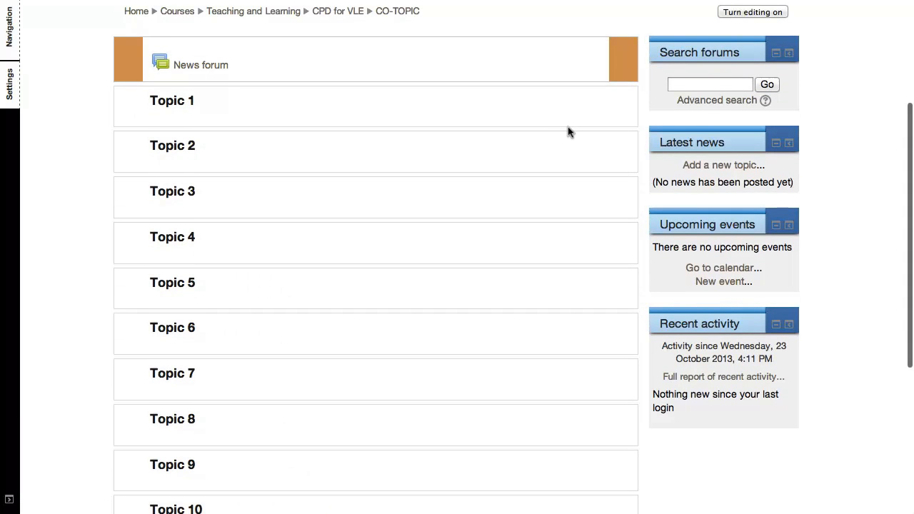
{"action": "scroll", "coordinate": [567, 126], "scroll_direction": "up", "scroll_amount": 1}
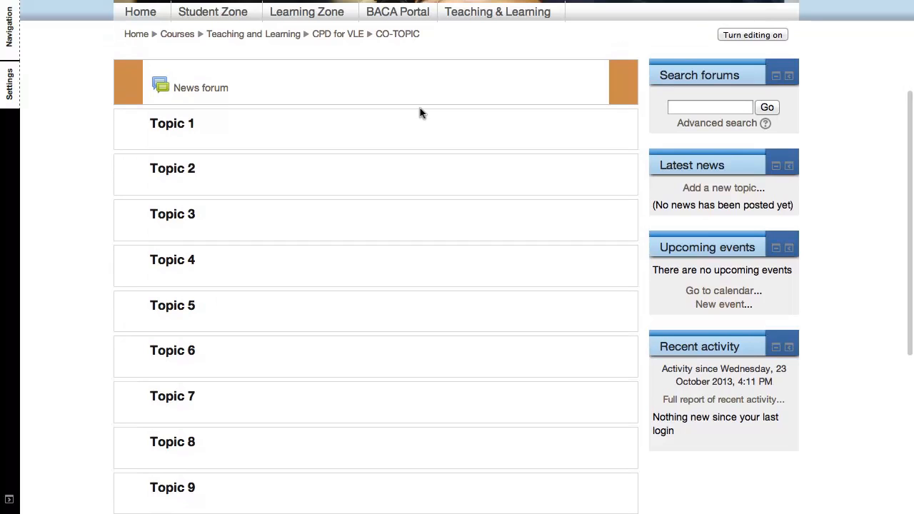
Turn on editing for the course and review the editing controls of its topics and side blocks
{"action": "left_click", "coordinate": [732, 35]}
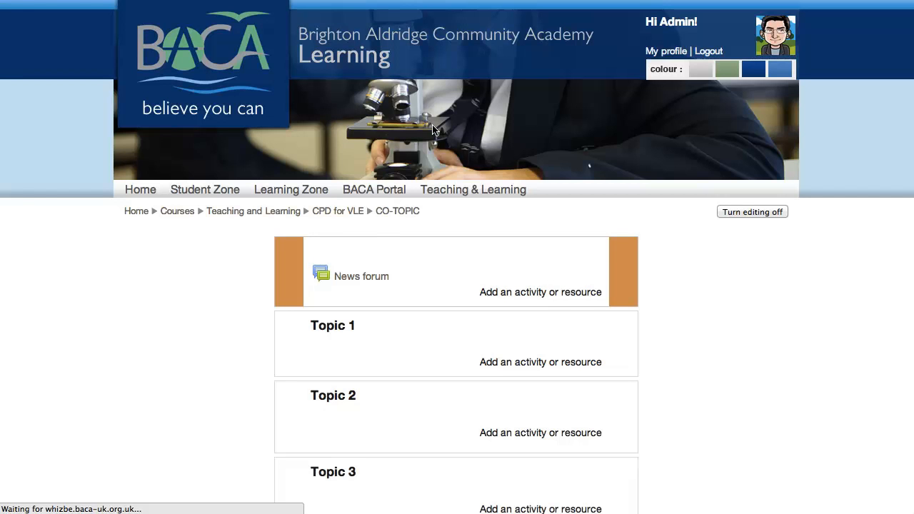
{"action": "scroll", "coordinate": [339, 196], "scroll_direction": "down", "scroll_amount": 2}
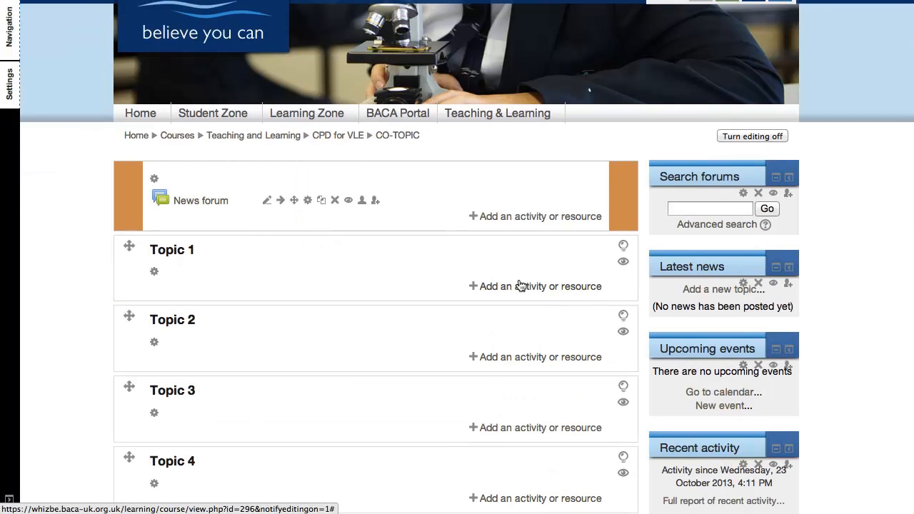
{"action": "scroll", "coordinate": [261, 332], "scroll_direction": "down", "scroll_amount": 2}
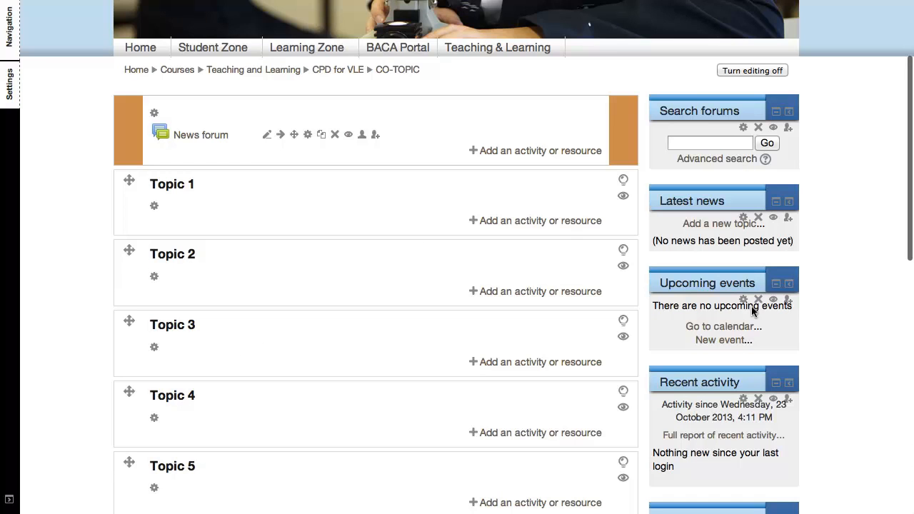
{"action": "scroll", "coordinate": [754, 428], "scroll_direction": "down", "scroll_amount": 3}
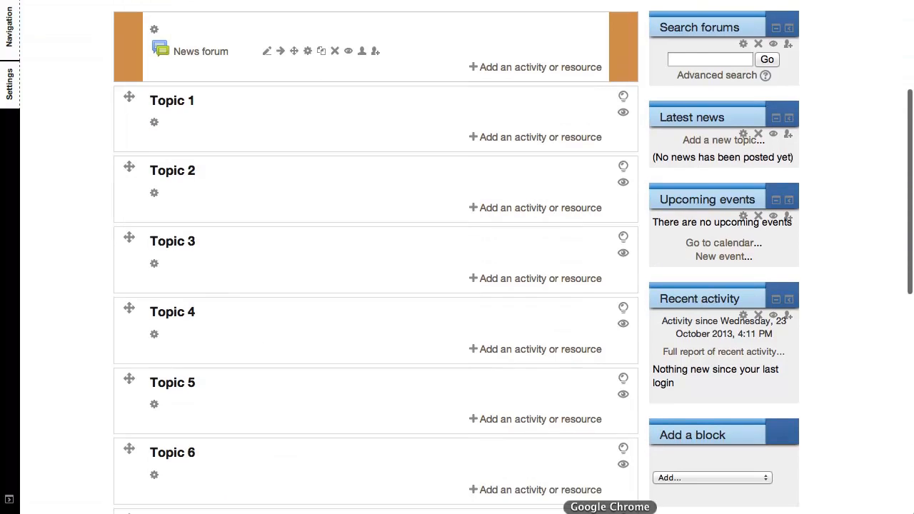